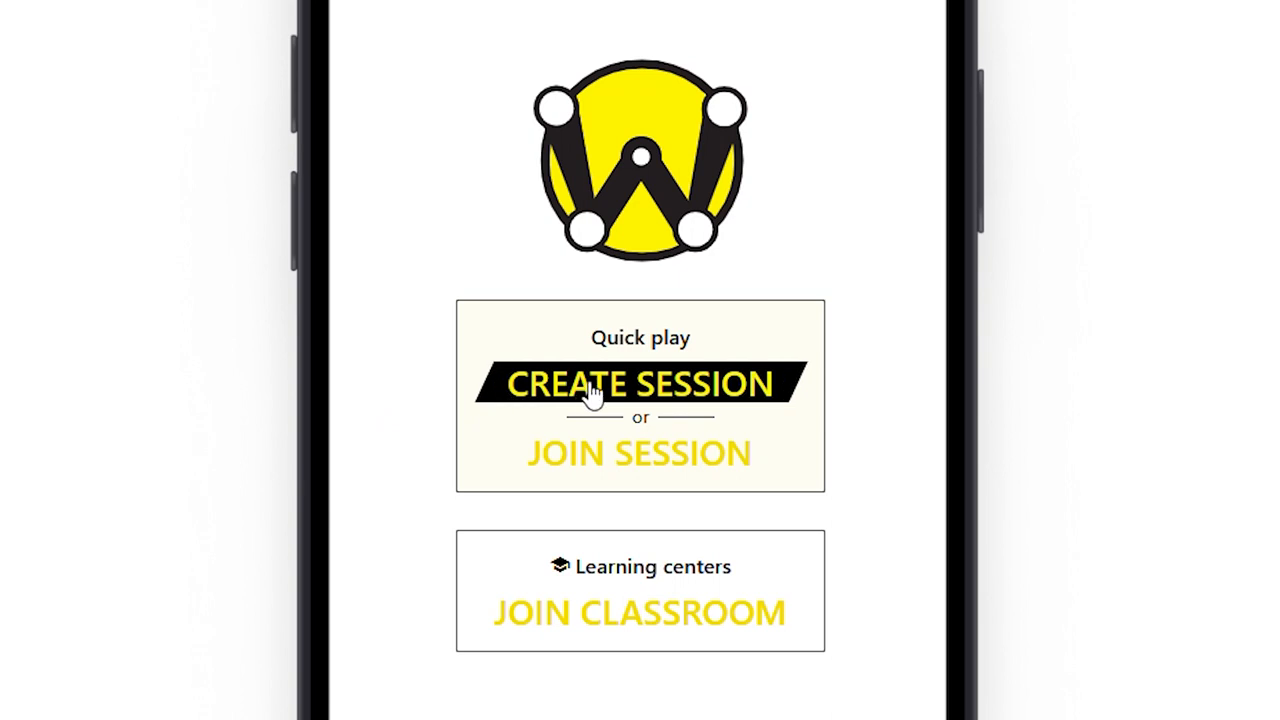
Step: Start a new session at beginner (A1) level, ages 12-14, leaning toward fun
{"action": "left_click", "coordinate": [591, 393]}
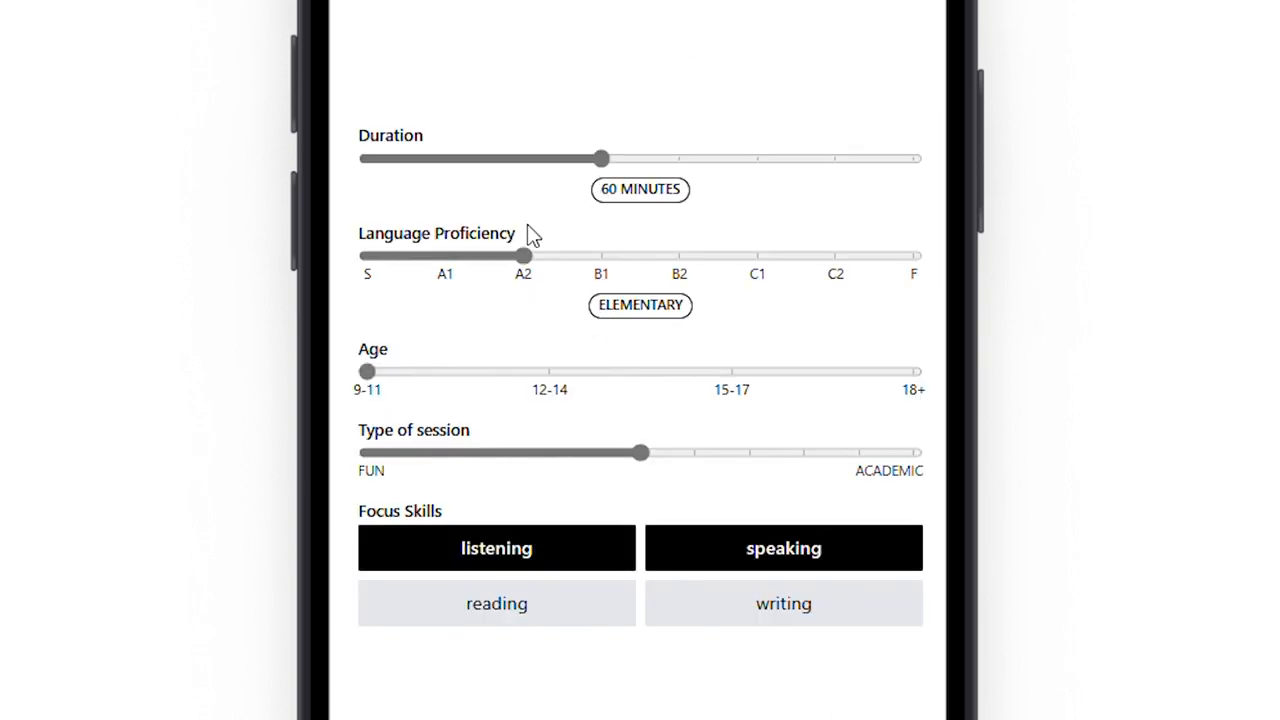
{"action": "left_click_drag", "start_coordinate": [523, 255], "coordinate": [446, 258]}
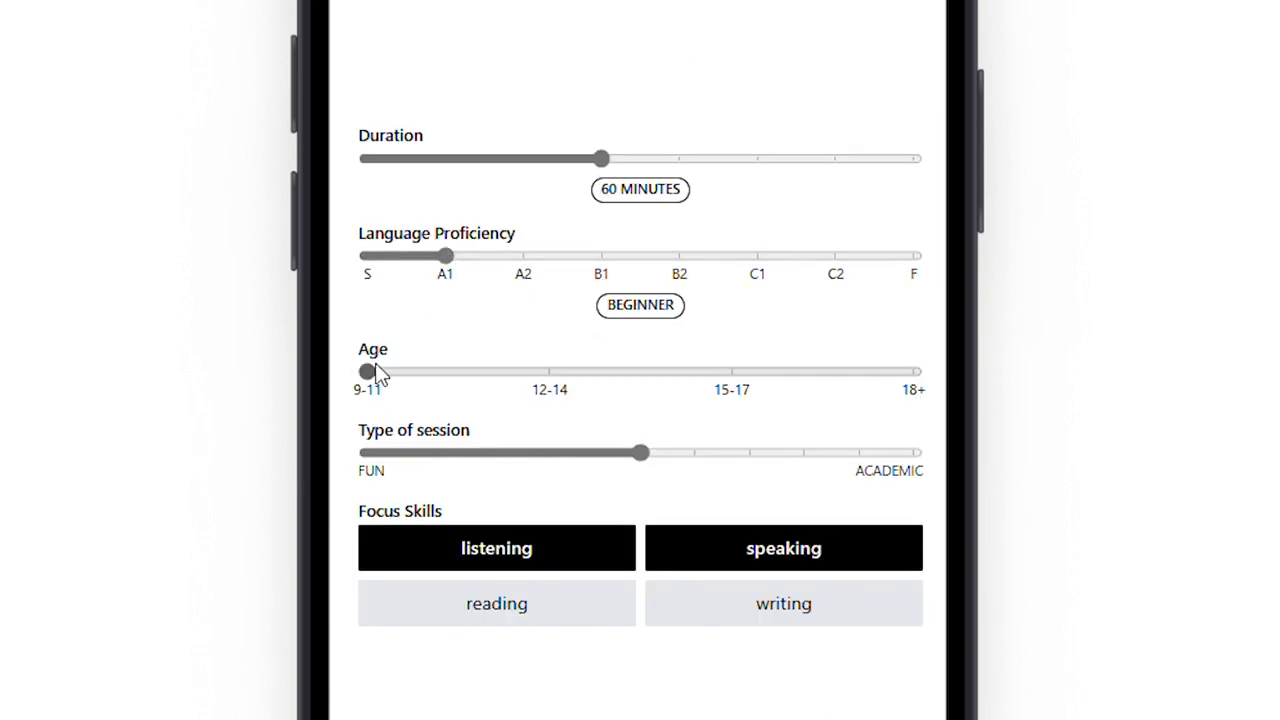
{"action": "left_click_drag", "start_coordinate": [378, 372], "coordinate": [549, 375]}
{"action": "left_click_drag", "start_coordinate": [648, 466], "coordinate": [480, 466]}
Step: Adjust focus skills: add reading and drop speaking
{"action": "left_click", "coordinate": [537, 603]}
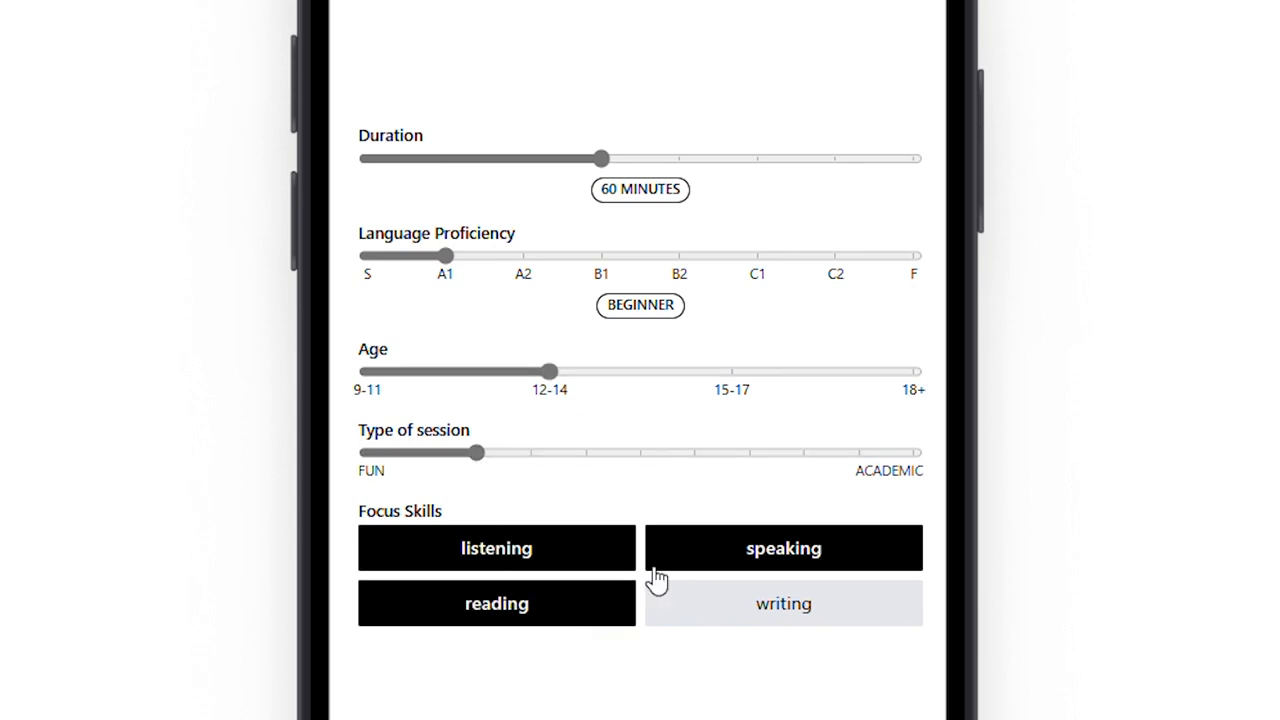
{"action": "left_click", "coordinate": [700, 560]}
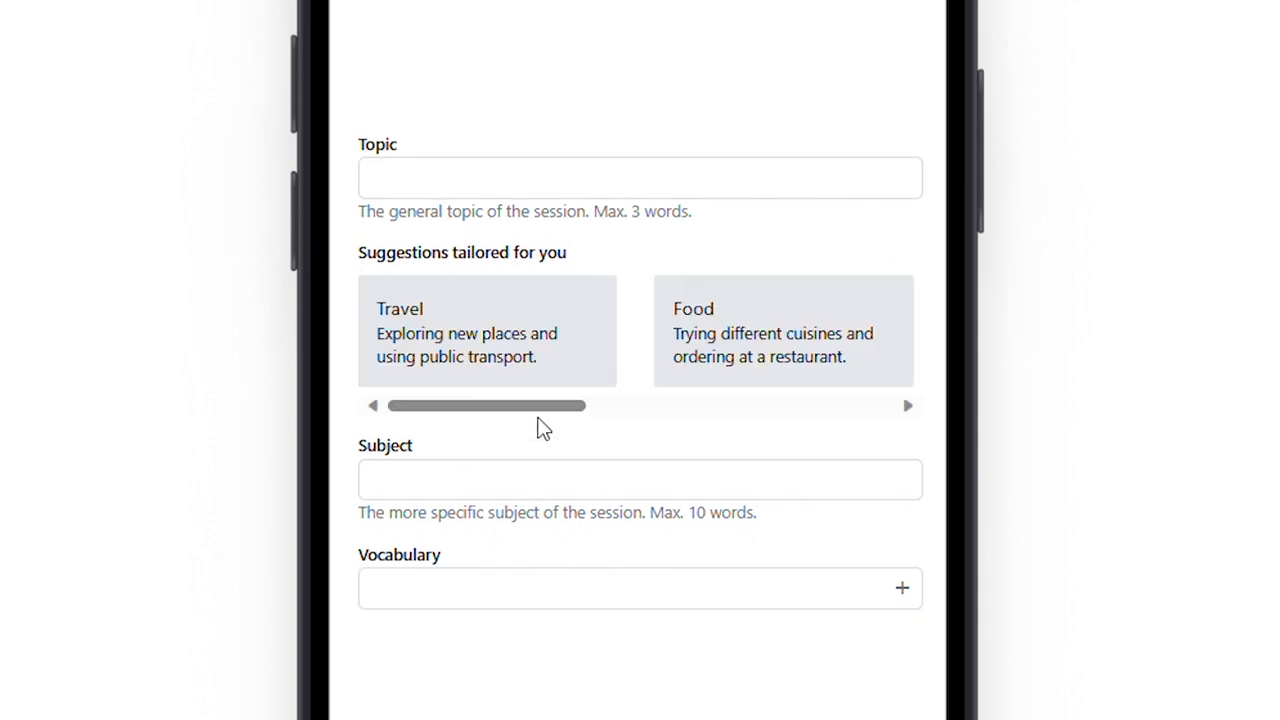
{"action": "left_click_drag", "start_coordinate": [549, 410], "coordinate": [731, 420]}
Step: Enter Travel, then choose the Sightseeing suggestion to fill topic, subject and vocabulary
{"action": "left_click", "coordinate": [543, 178]}
{"action": "type", "text": "Travel"}
{"action": "left_click", "coordinate": [588, 465]}
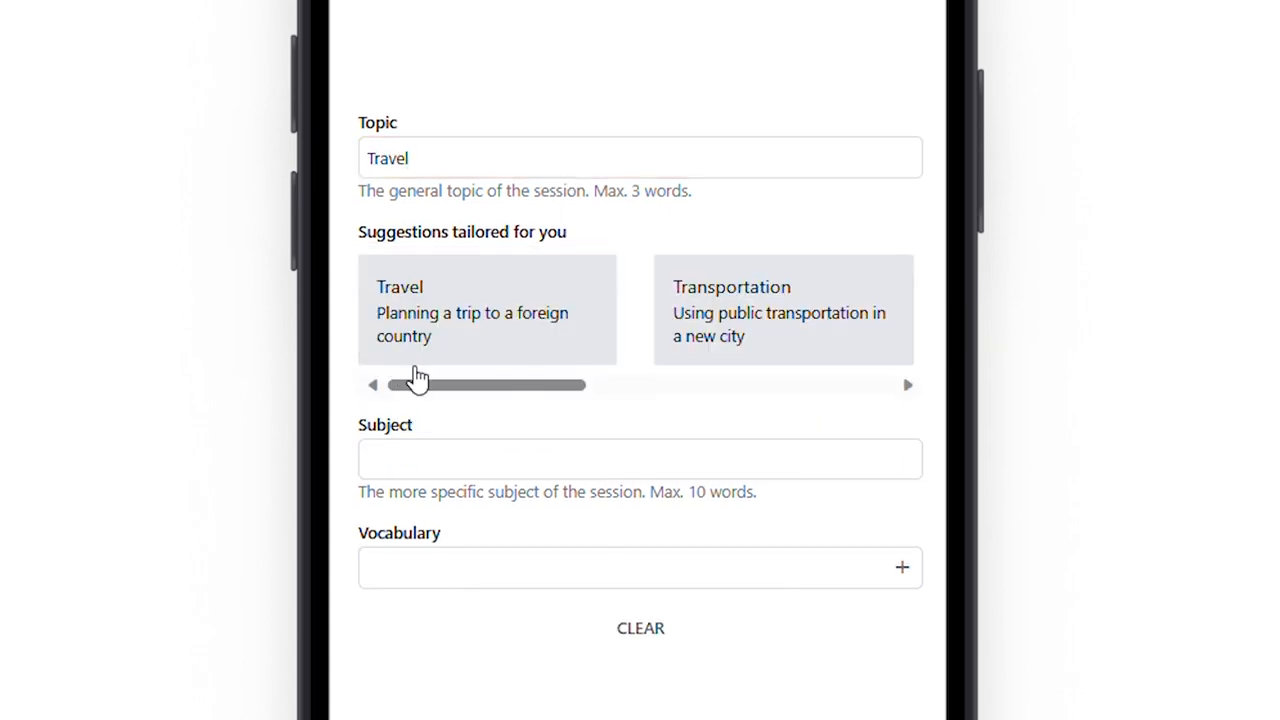
{"action": "mouse_move", "coordinate": [422, 383]}
{"action": "left_mouse_down"}
{"action": "mouse_move", "coordinate": [527, 401]}
{"action": "mouse_move", "coordinate": [729, 403]}
{"action": "left_mouse_up"}
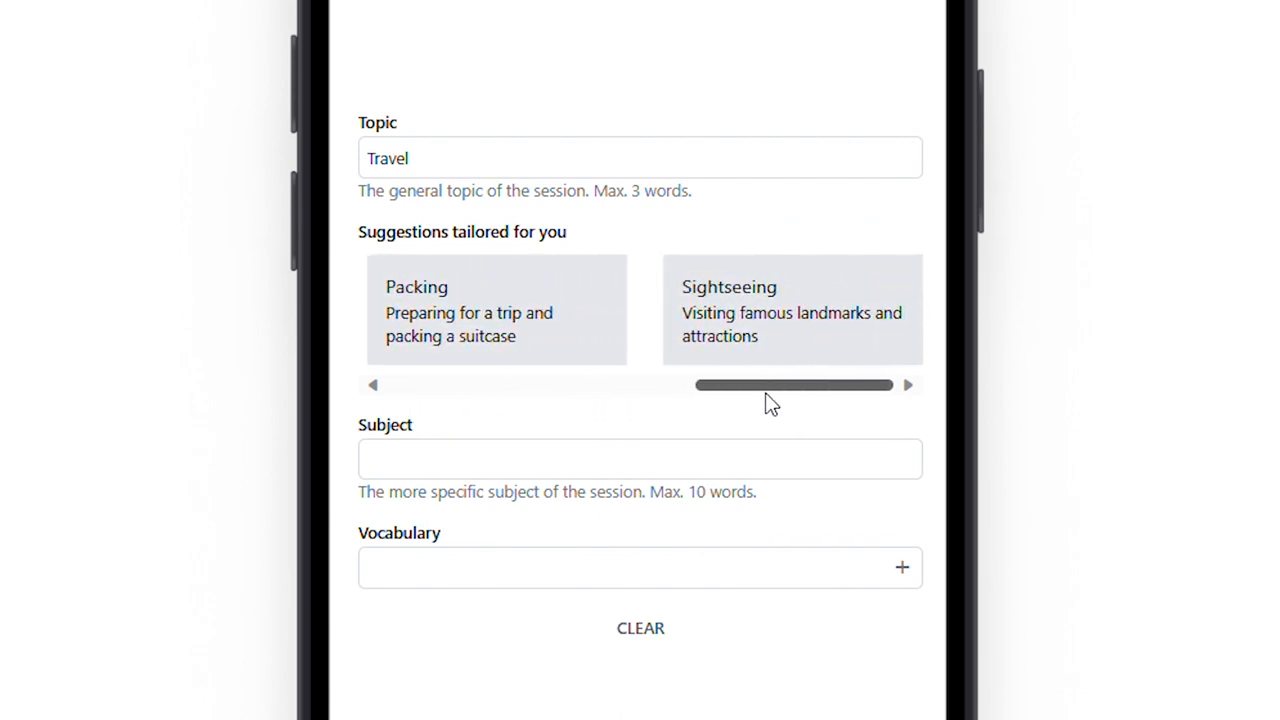
{"action": "left_click", "coordinate": [770, 345]}
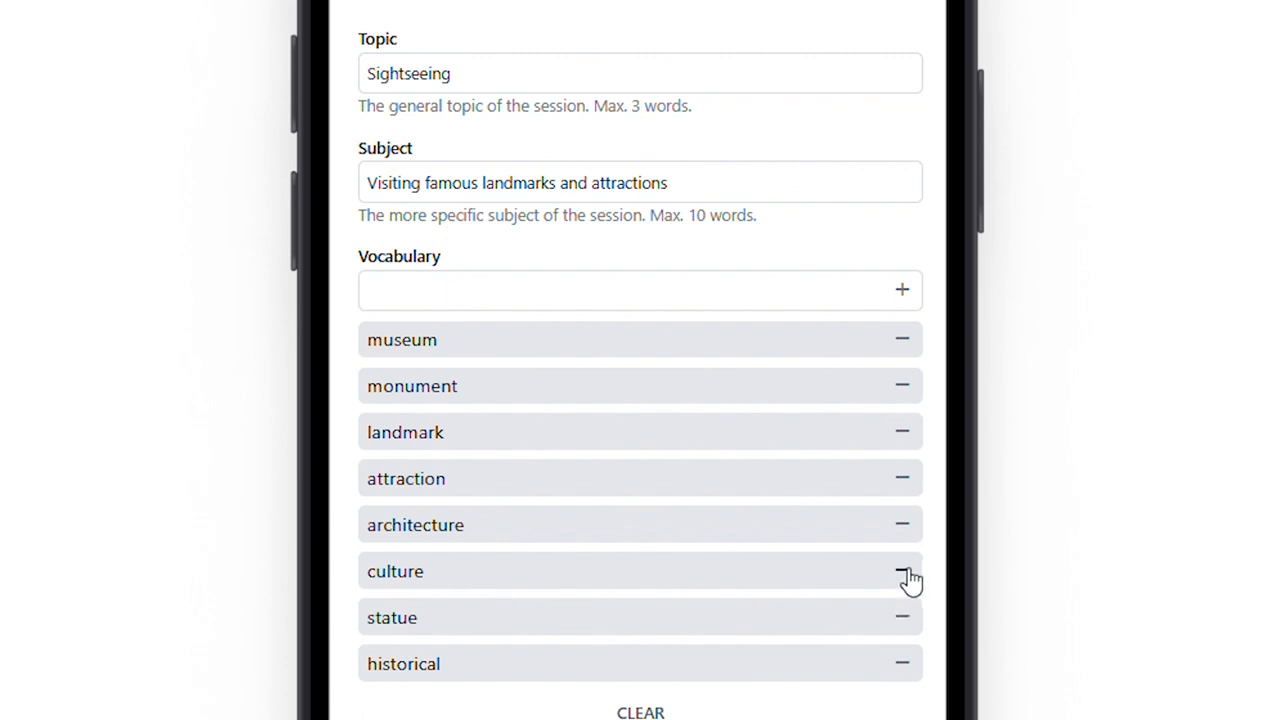
Step: Remove statue from the vocabulary list before creating the session
{"action": "left_click", "coordinate": [902, 618]}
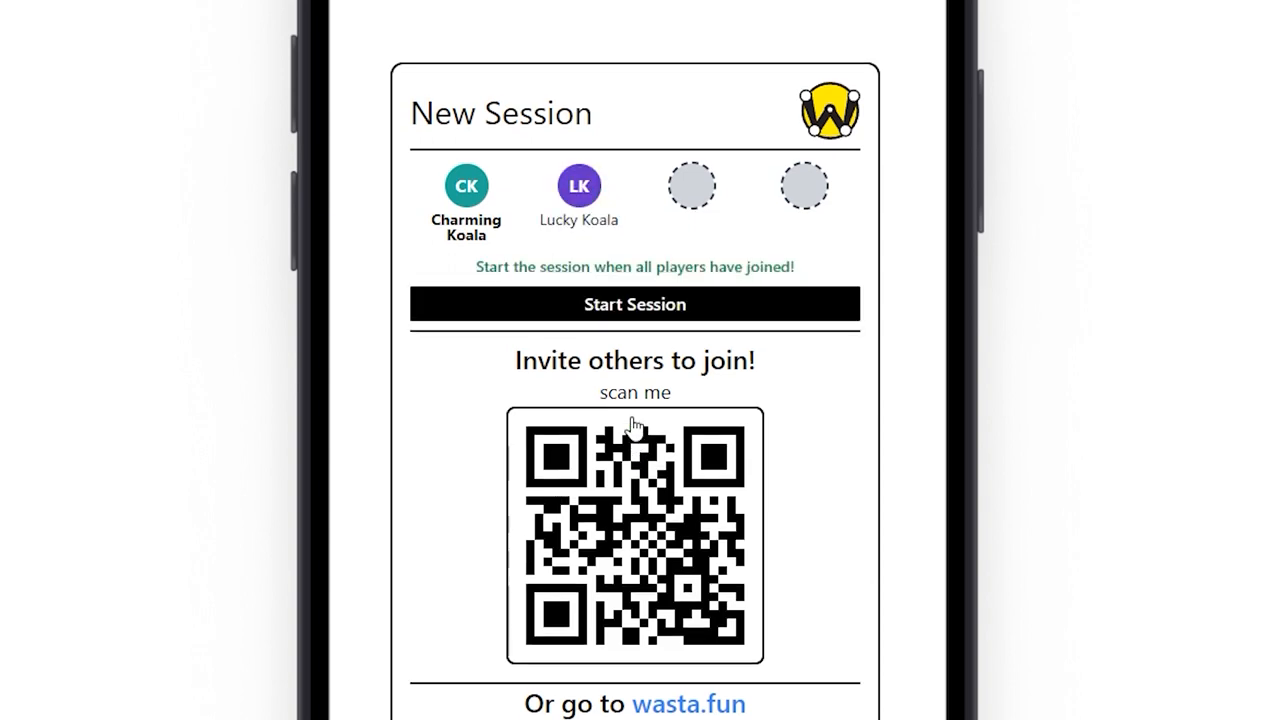
Step: Start the session with Charming Koala and Lucky Koala, bringing up the Pets topic
{"action": "left_click", "coordinate": [628, 314]}
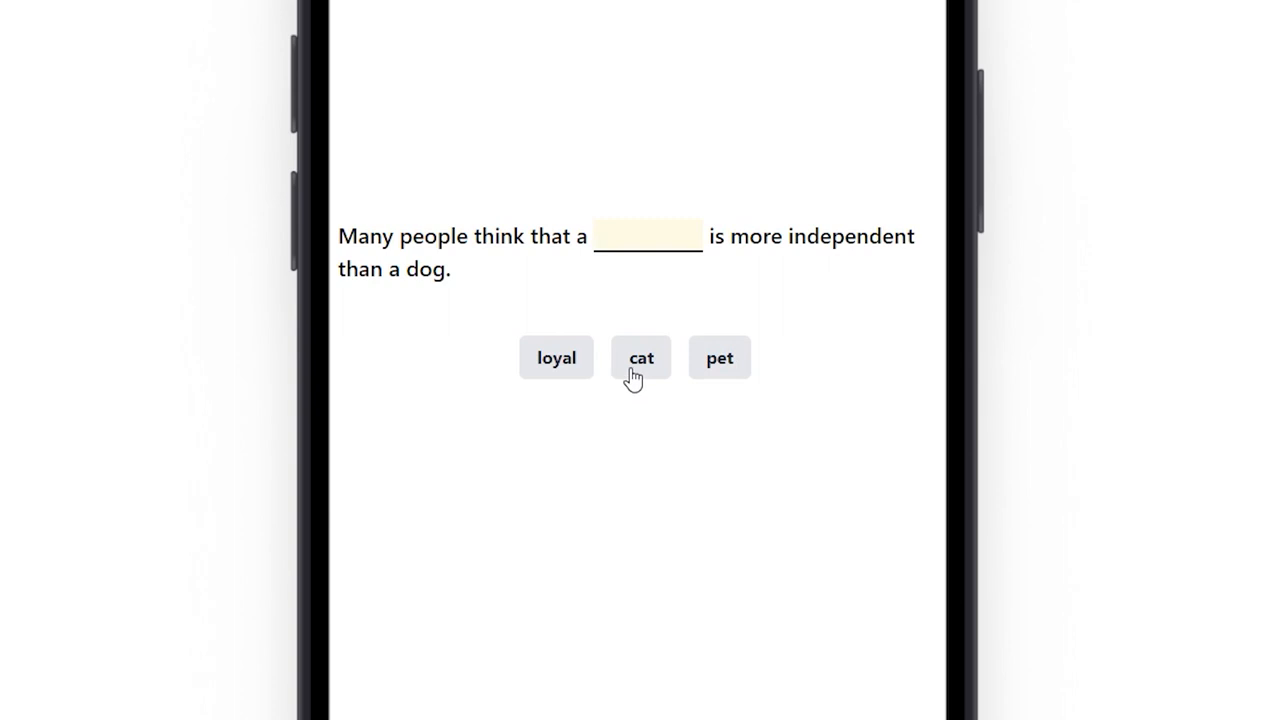
Step: Fill the blank with cat and continue to the speaking prompt
{"action": "left_click", "coordinate": [633, 378]}
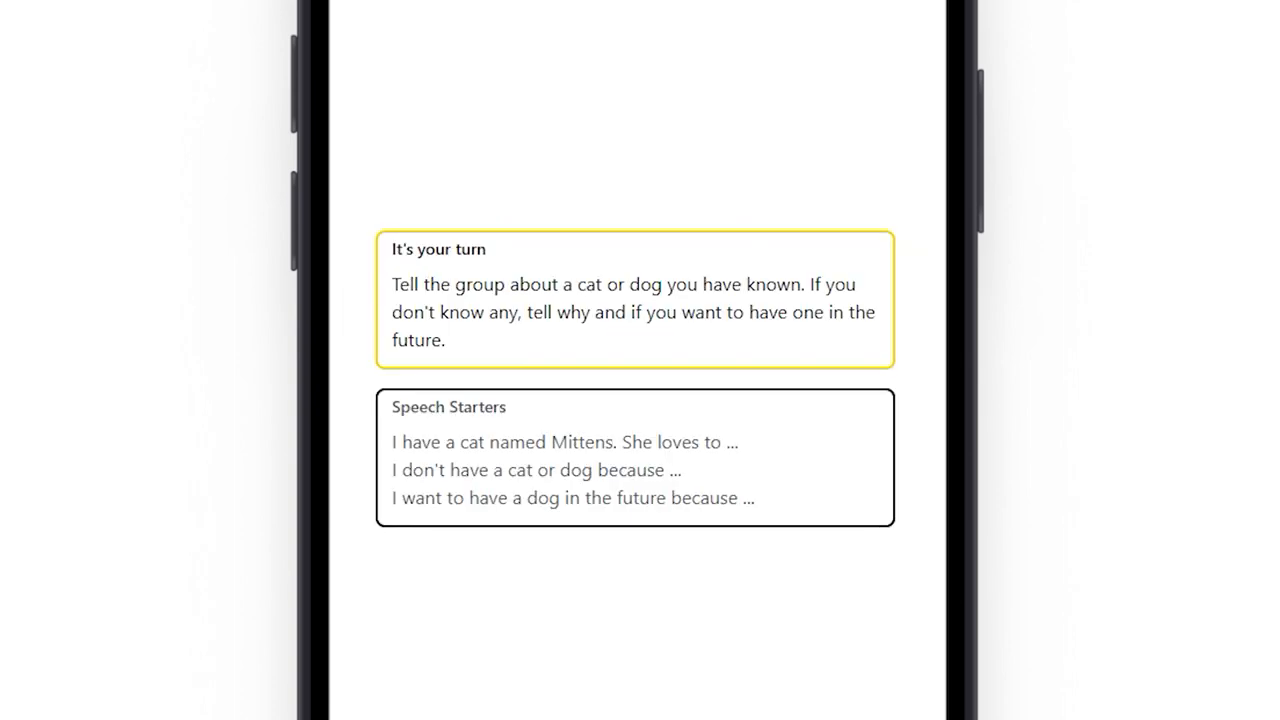